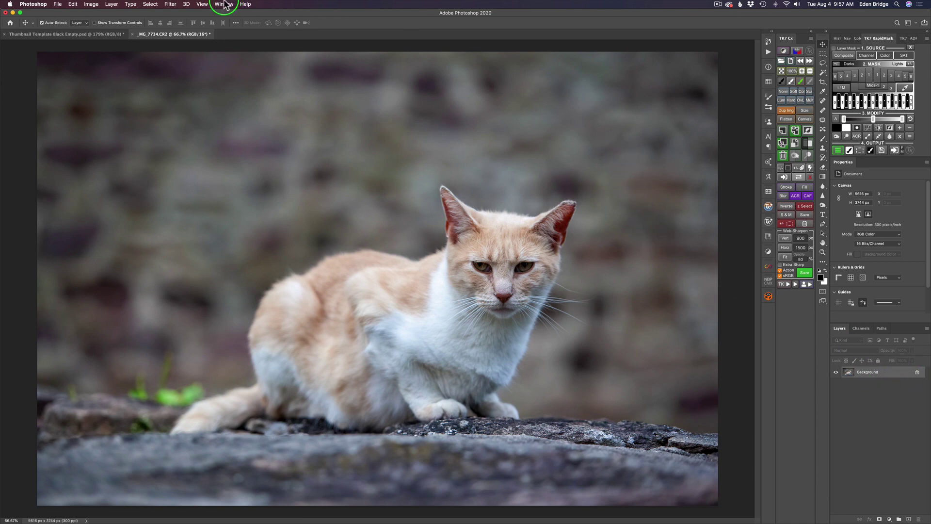
- Attempt to run Topaz Mask AI directly on the Background layer
click(170, 4)
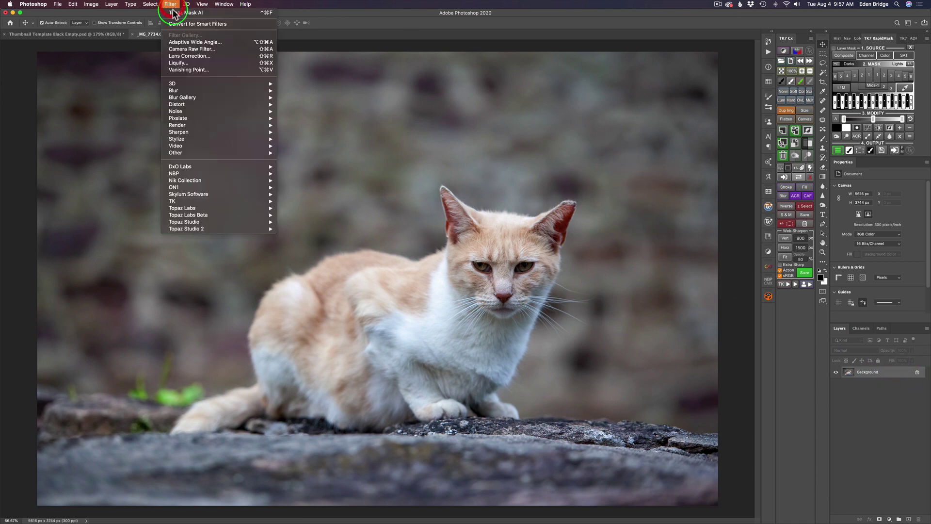
click(198, 207)
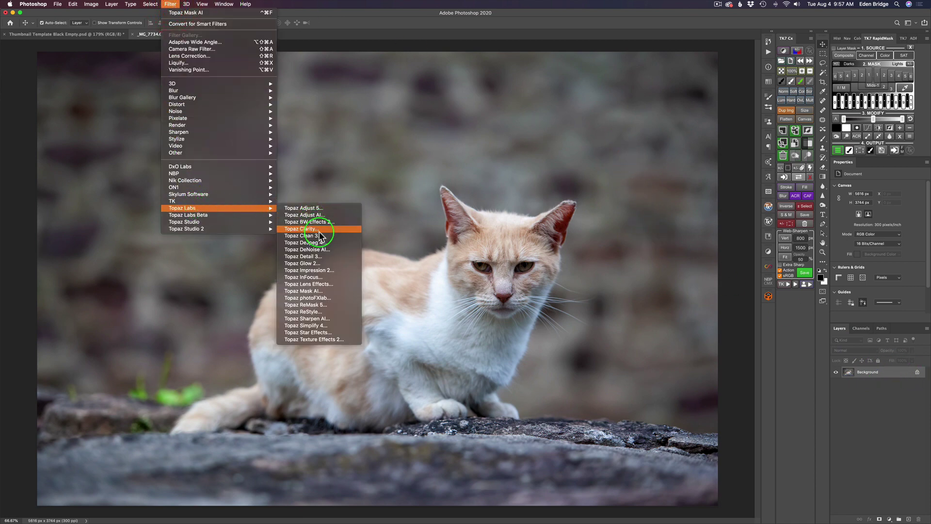
click(321, 291)
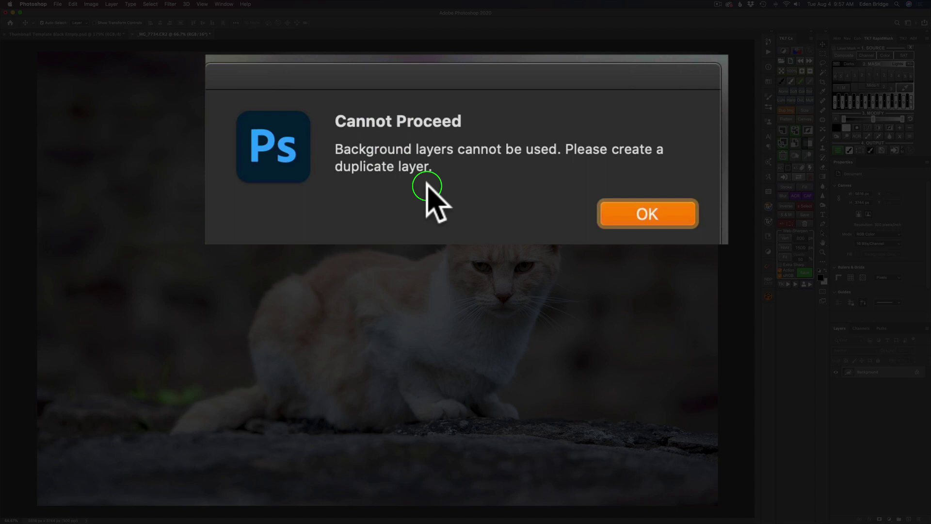
- Dismiss the Cannot Proceed warning and duplicate Background into Layer 1 with Ctrl+J
click(685, 219)
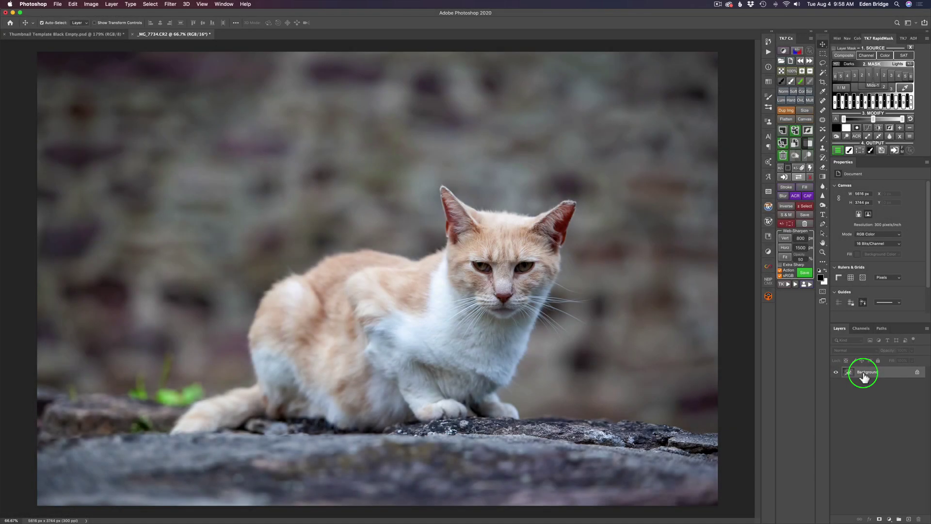
click(864, 374)
key(ctrl+j)
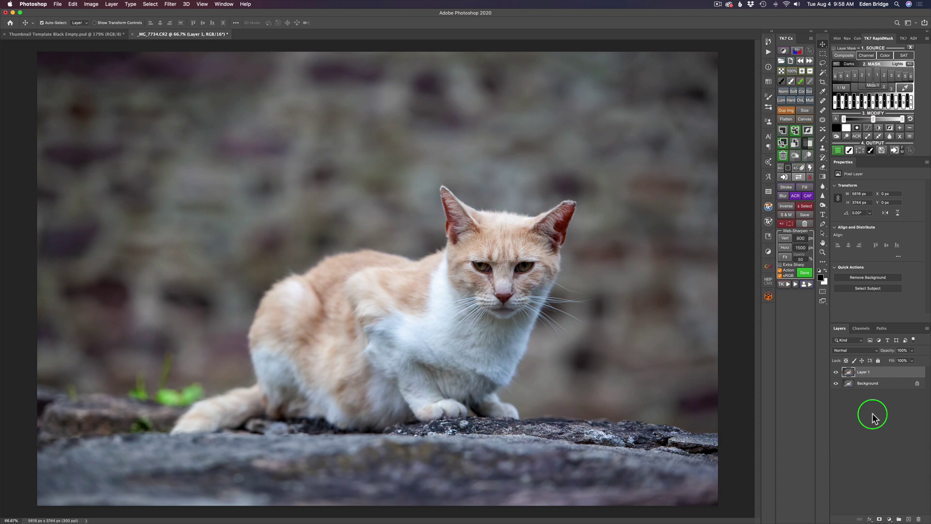
- Launch Filter > Topaz Labs > Topaz Mask AI on Layer 1
click(171, 7)
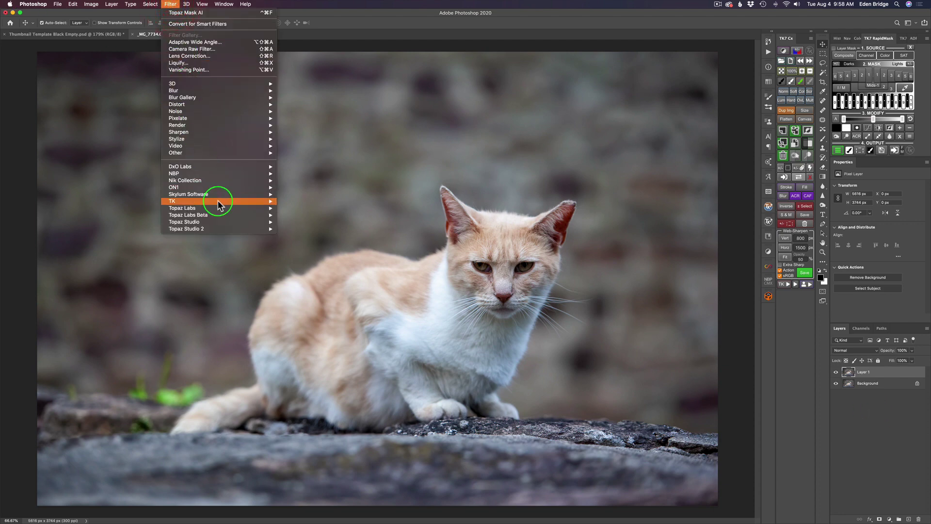
mouse_move(217, 209)
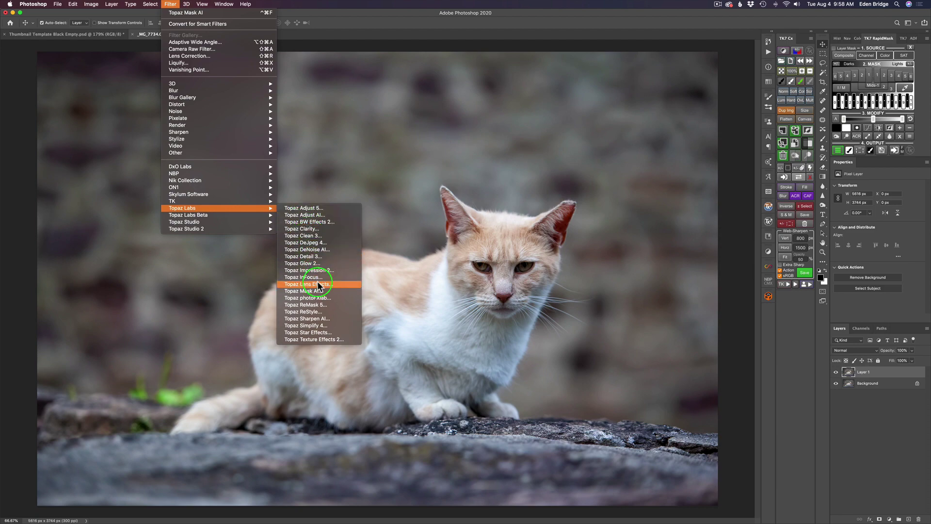
click(315, 291)
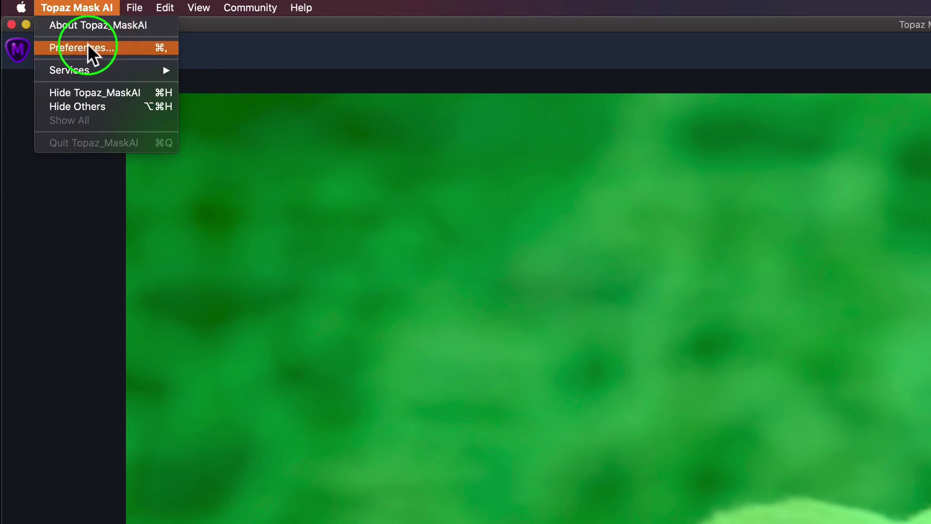
- Open Topaz Mask AI Preferences showing trimap opacity, trimap colour and Photoshop layer options
click(89, 47)
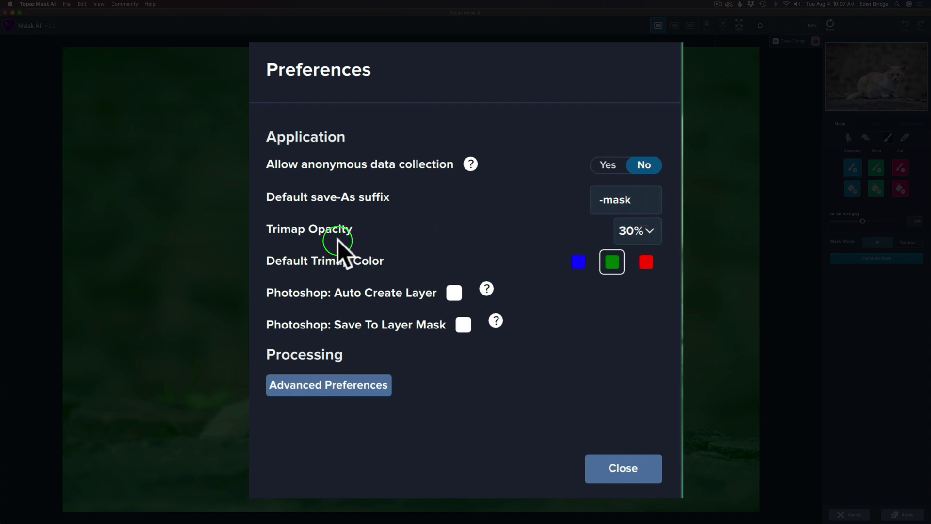
click(651, 232)
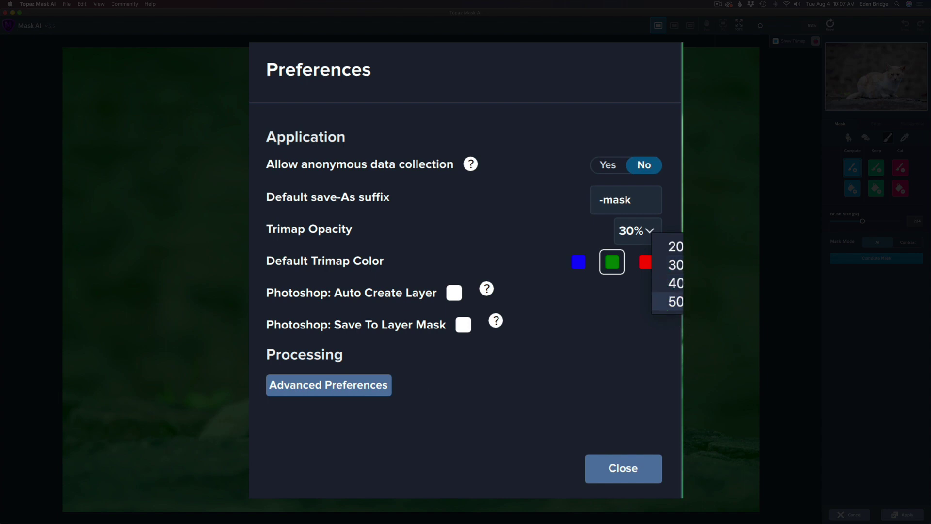
click(522, 228)
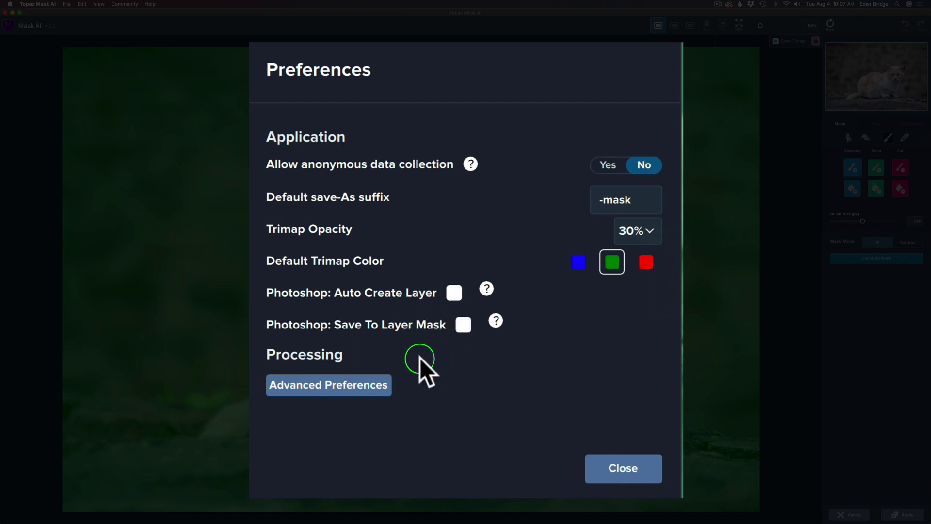
- Review the advanced Reset and GPU/CPU options, leaving GPU, and close Preferences
click(371, 382)
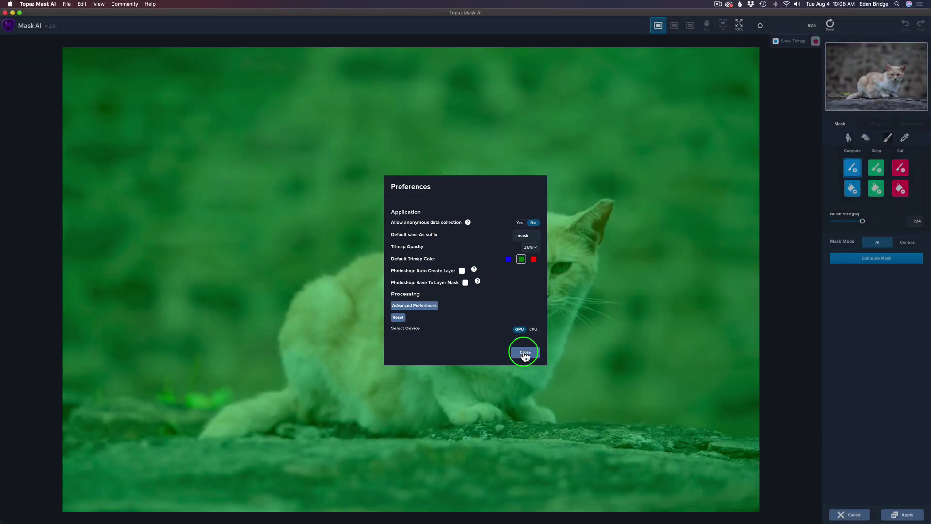
click(523, 350)
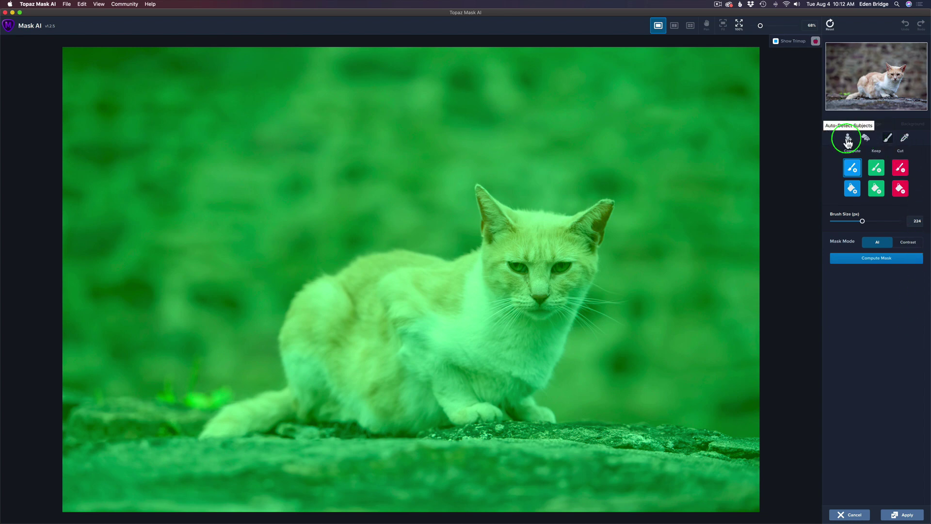
- Auto-detect the cat as the subject and compute its mask
click(849, 141)
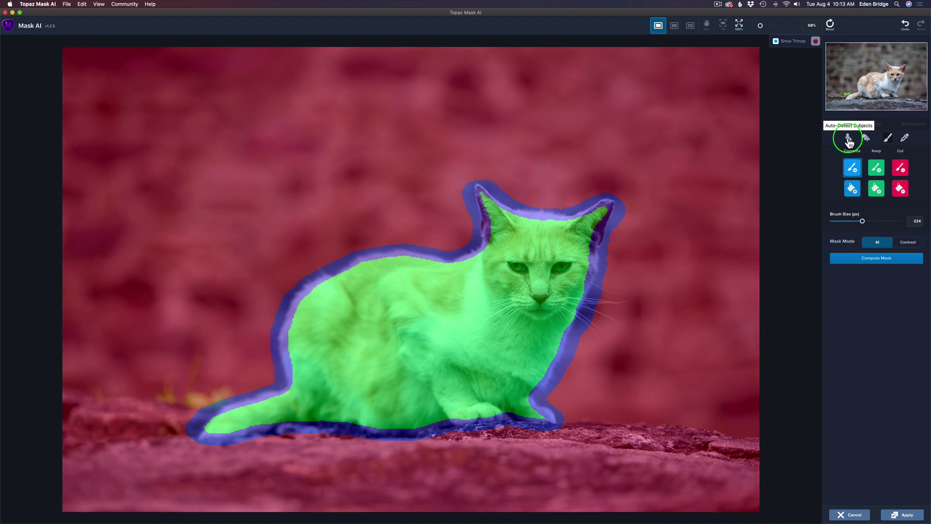
click(875, 258)
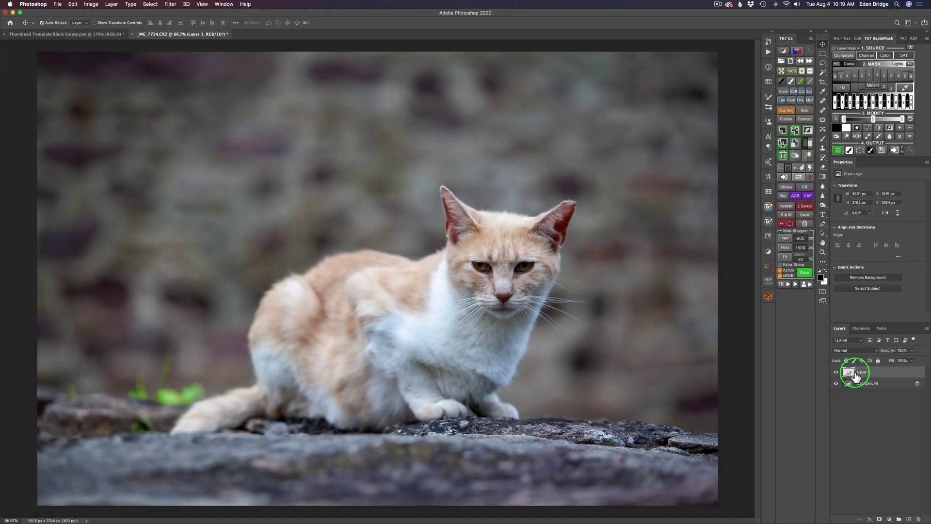
click(836, 372)
alt+click(836, 372)
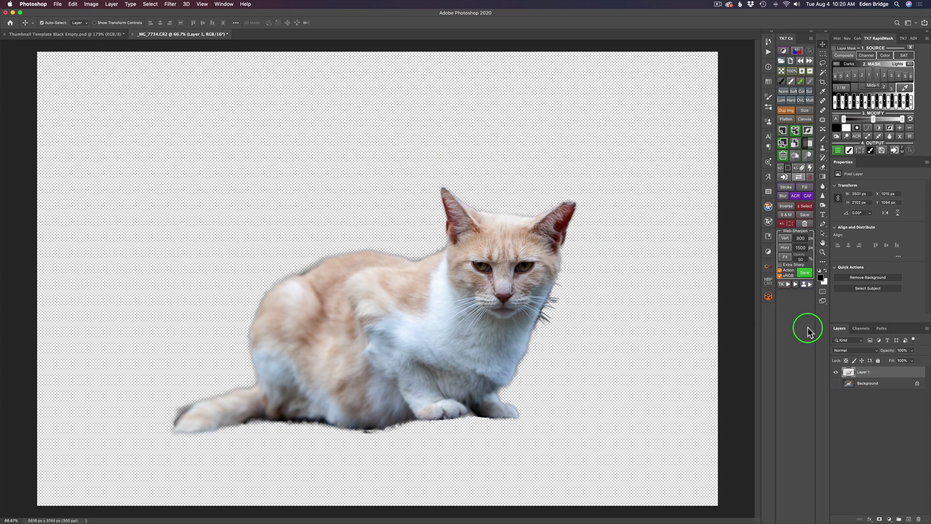
click(836, 372)
click(837, 373)
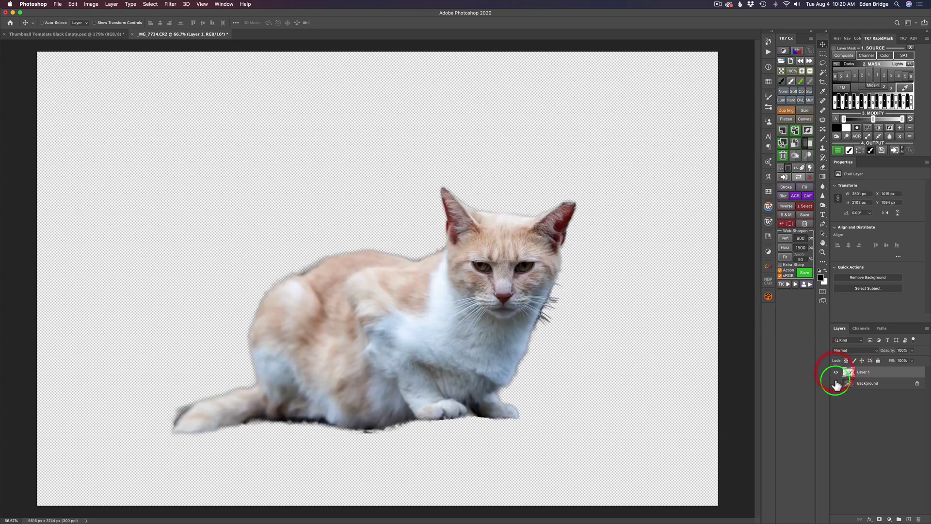
click(836, 383)
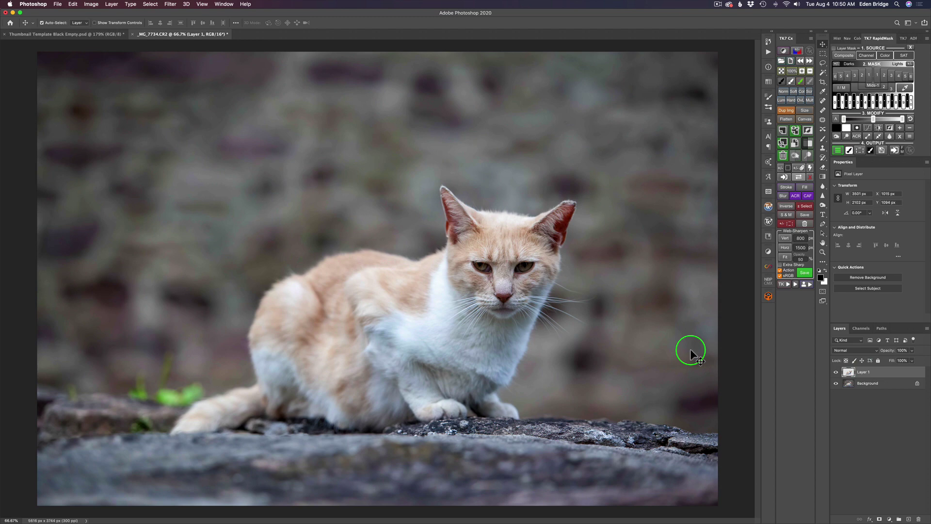
- Delete the cutout layer, duplicate Background into a fresh Layer 1, and reopen Topaz Mask AI
drag(848, 371, 919, 519)
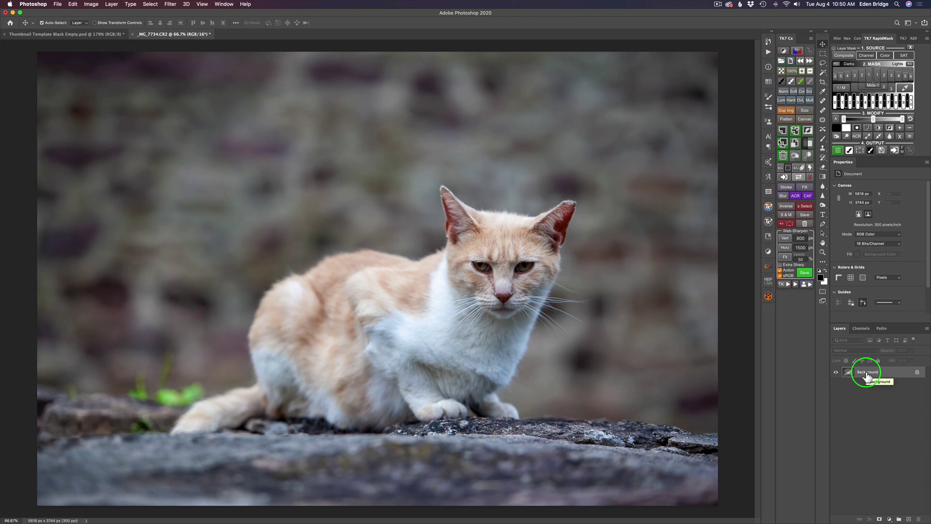
key(super+j)
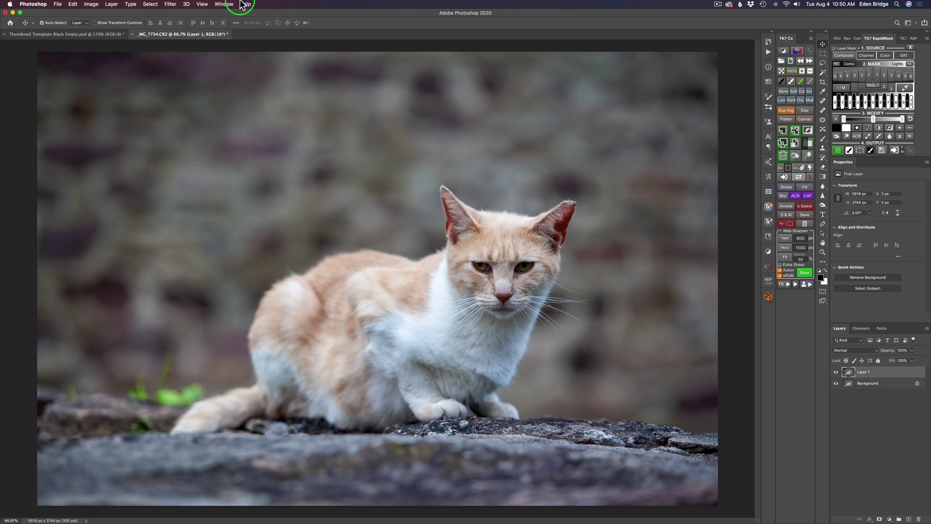
click(170, 5)
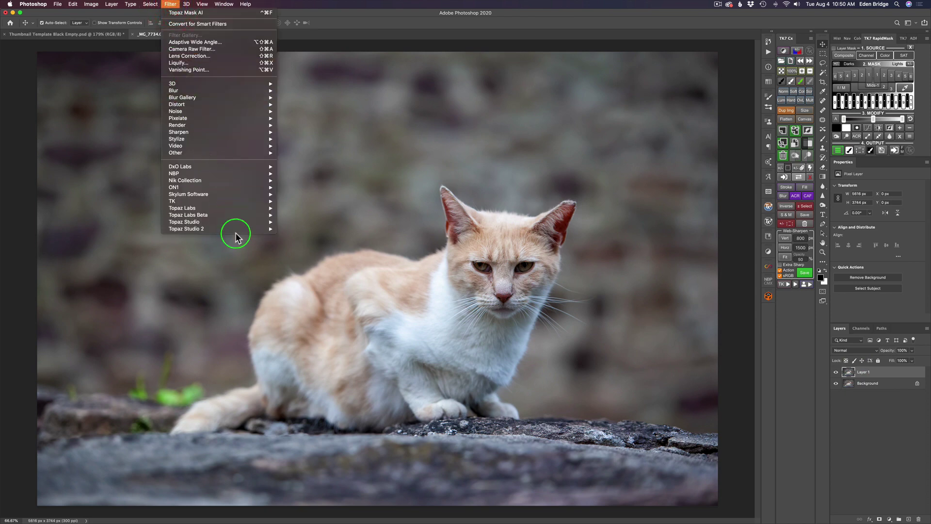
mouse_move(235, 224)
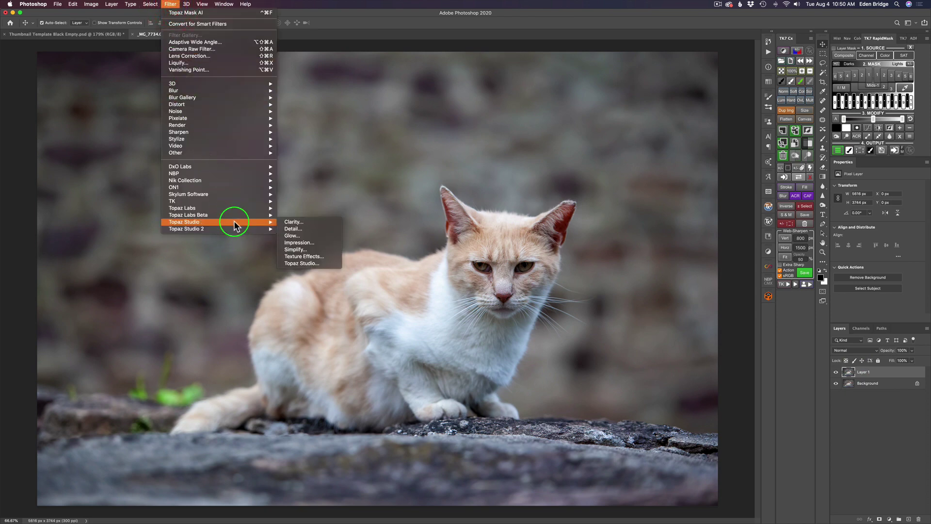
mouse_move(234, 208)
click(320, 292)
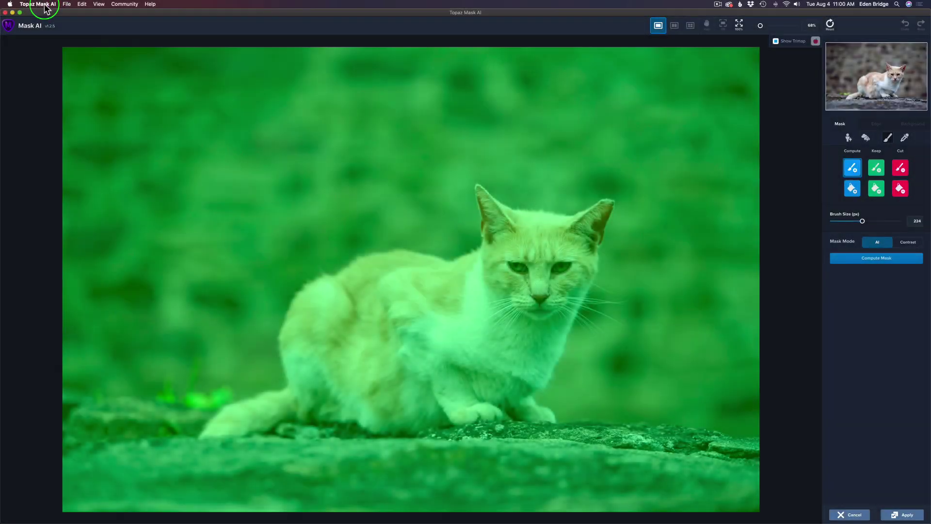
- Enable automatic Photoshop layers and save-as-layer-mask in Preferences, then cancel Mask AI
click(45, 5)
click(48, 26)
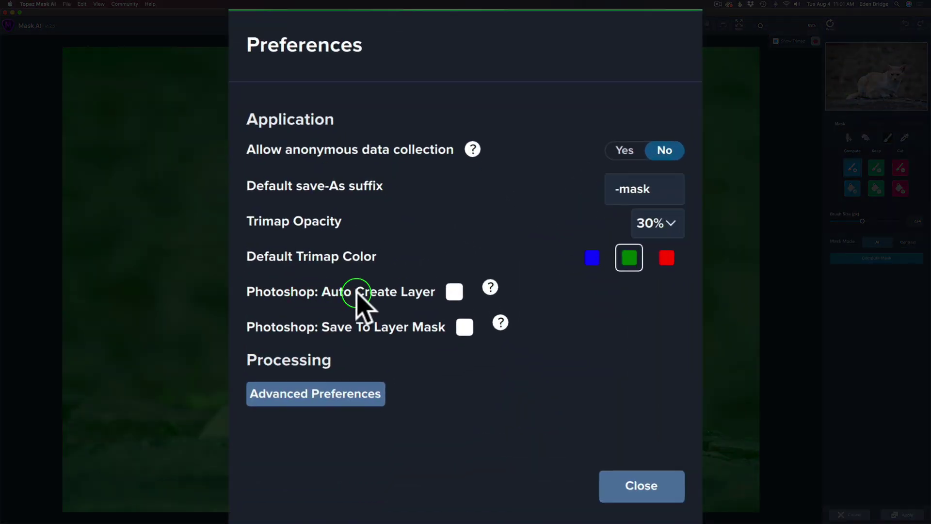
click(446, 292)
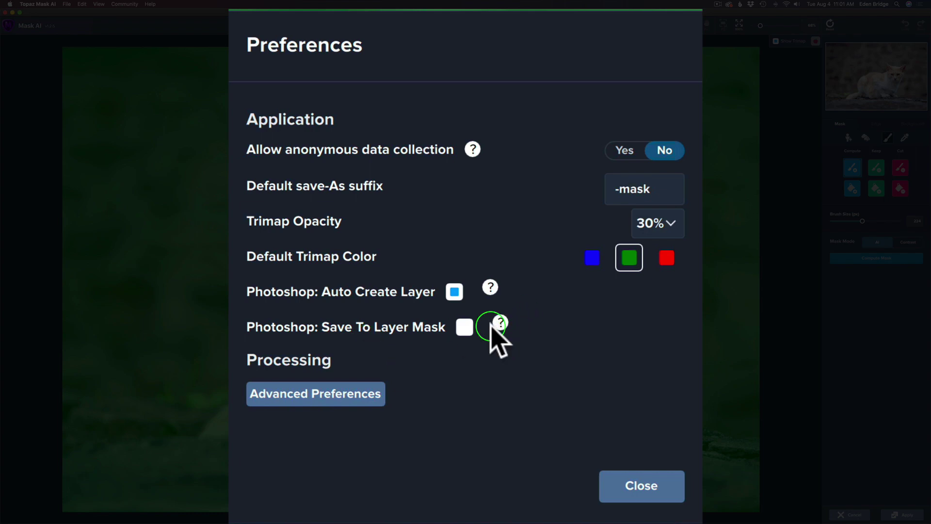
click(465, 328)
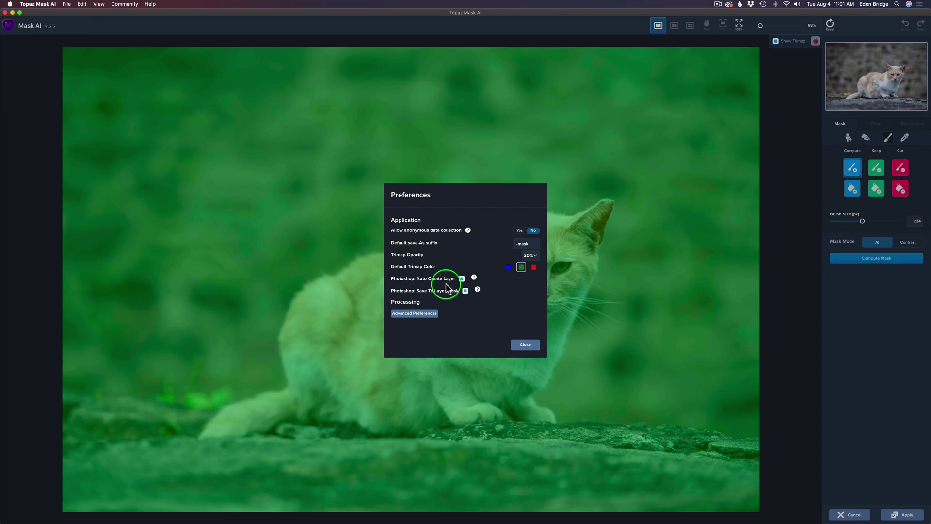
click(528, 345)
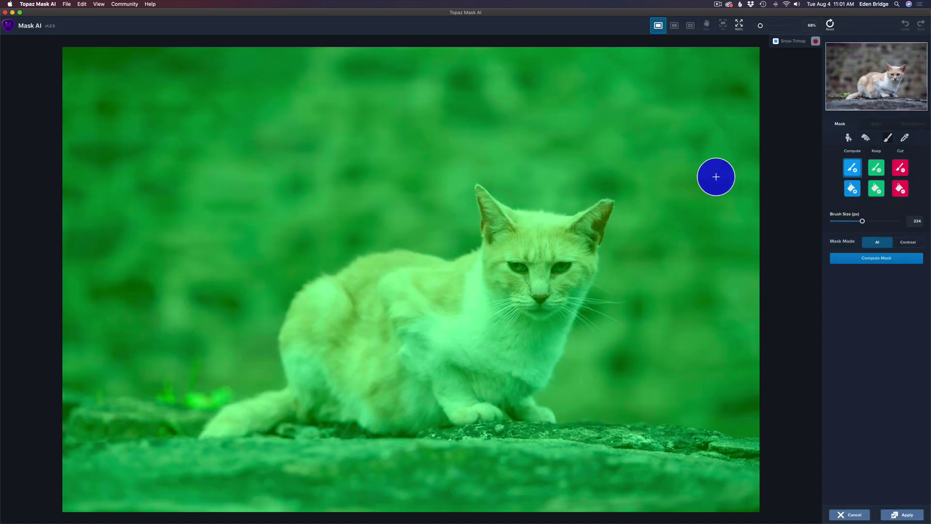
click(854, 513)
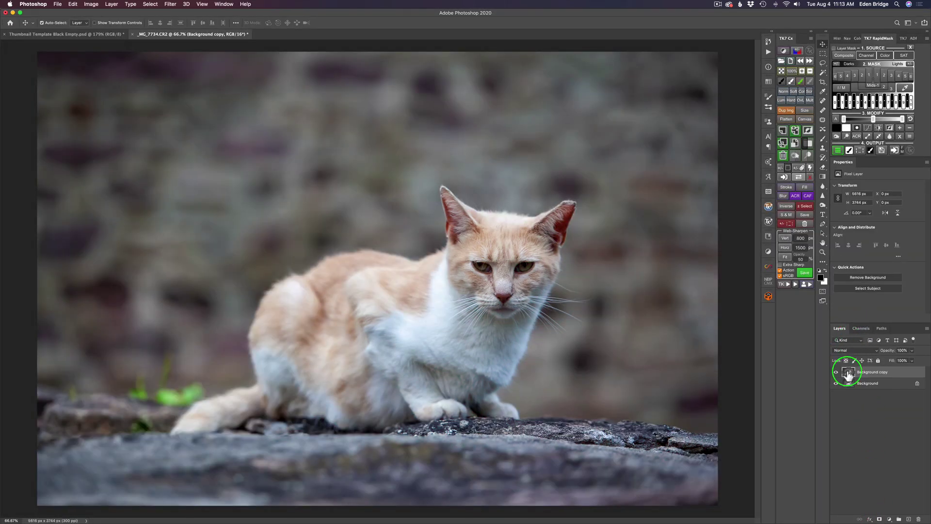
- Delete the Background copy layer and relaunch Topaz Mask AI on the cat photo
drag(848, 375, 917, 518)
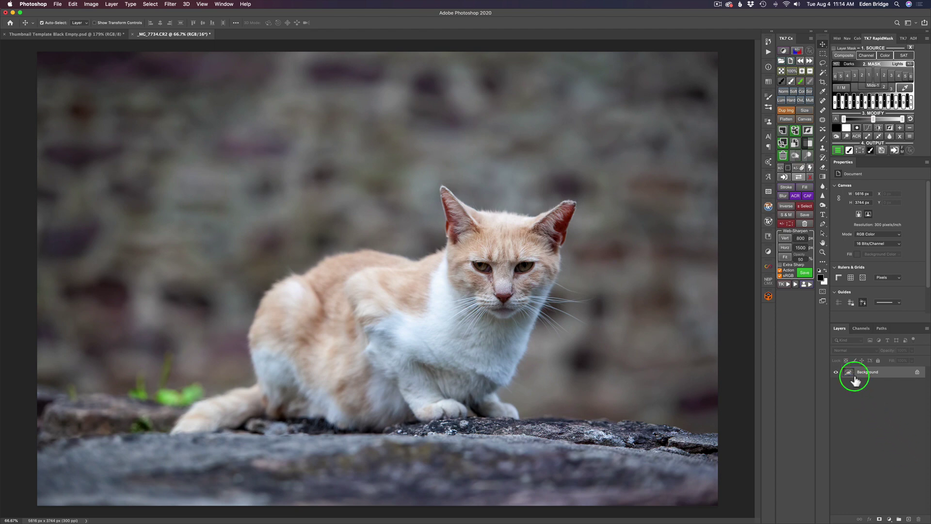
click(171, 5)
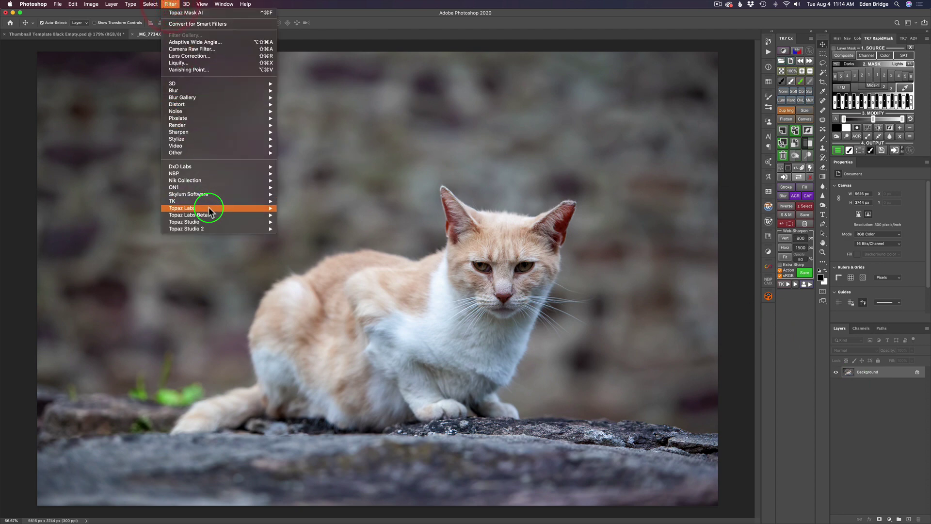
mouse_move(208, 207)
click(307, 290)
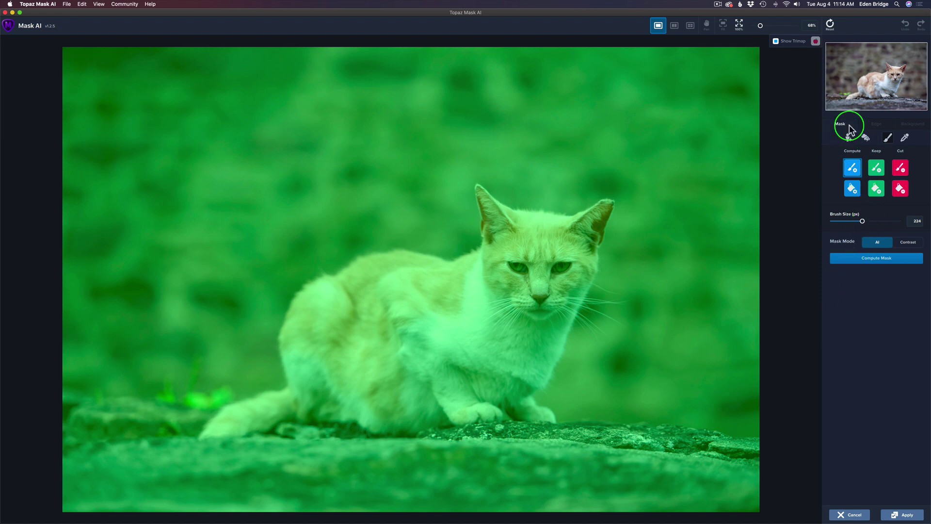
- Auto-detect the cat, compute its mask, and apply it as a layer mask on Background copy
click(848, 139)
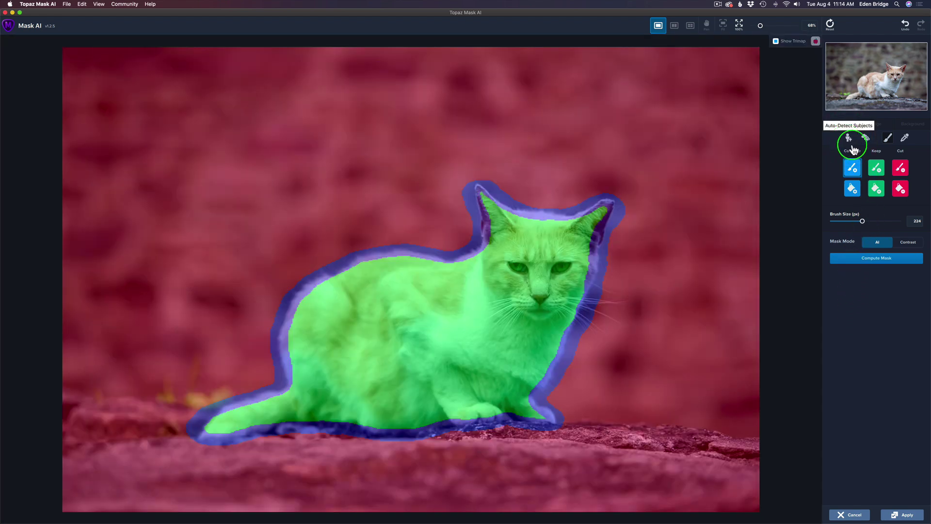
click(882, 258)
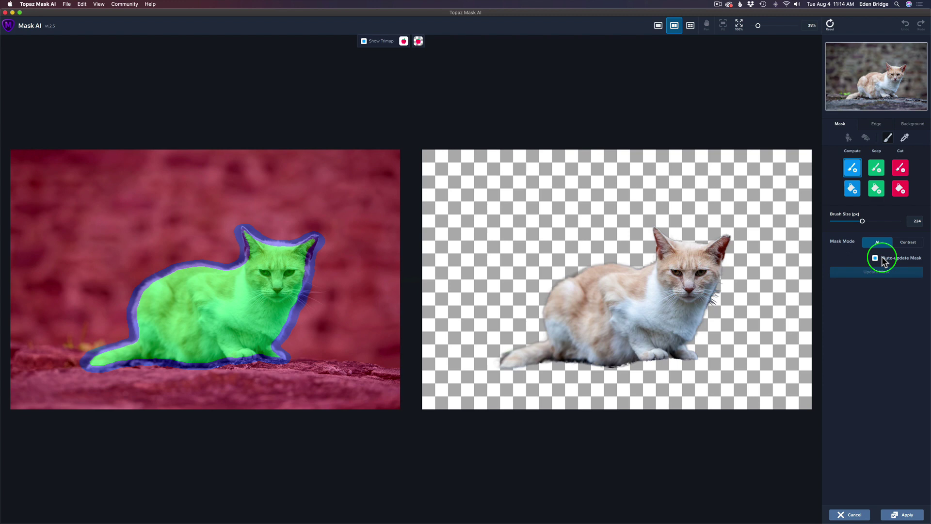
click(901, 514)
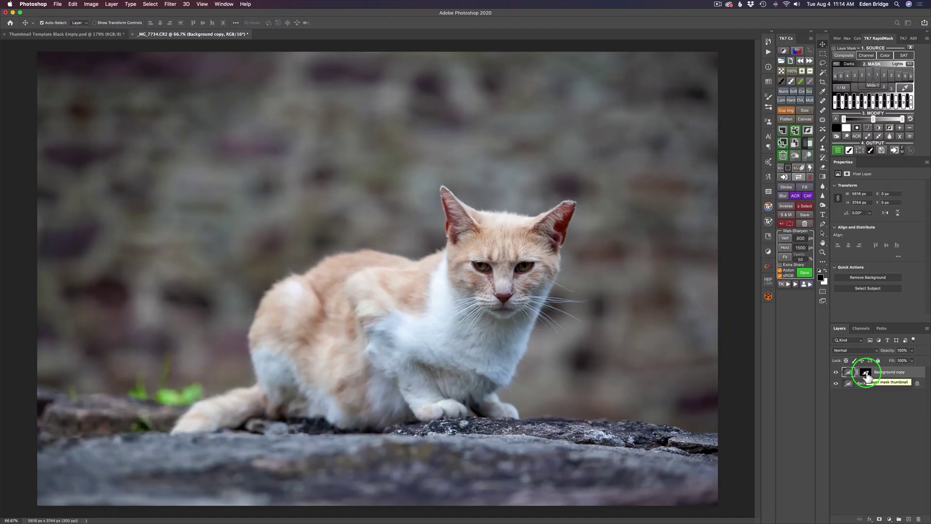
alt+click(866, 372)
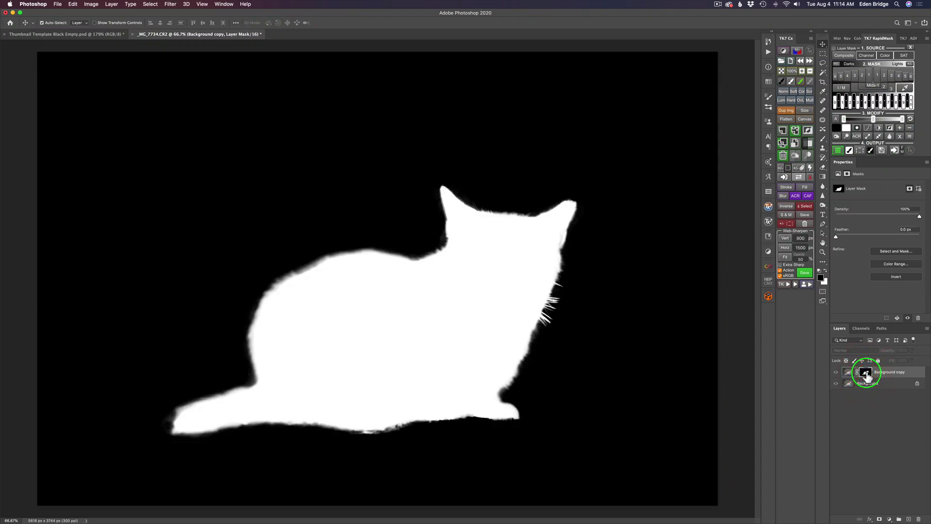
alt+click(866, 373)
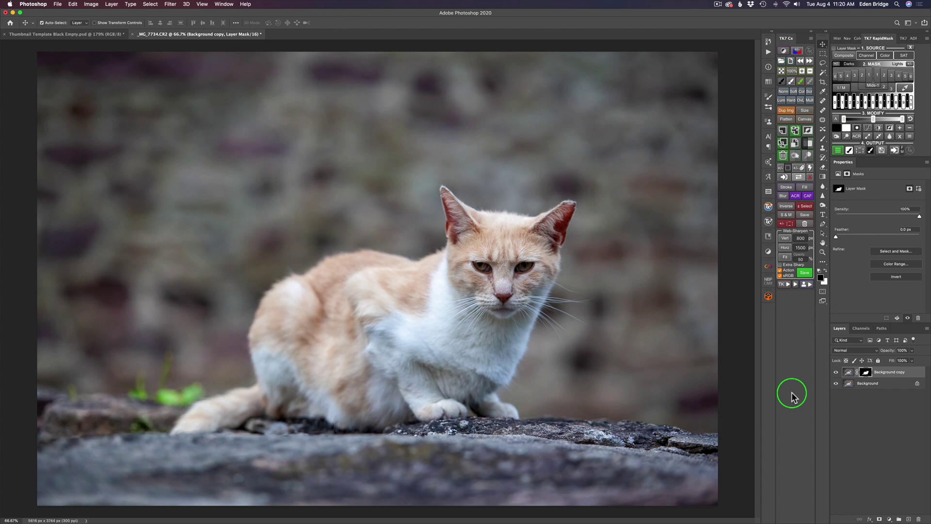
- Delete the masked layer copy, relaunch Topaz Mask AI, and auto-detect the cat
drag(851, 376, 918, 518)
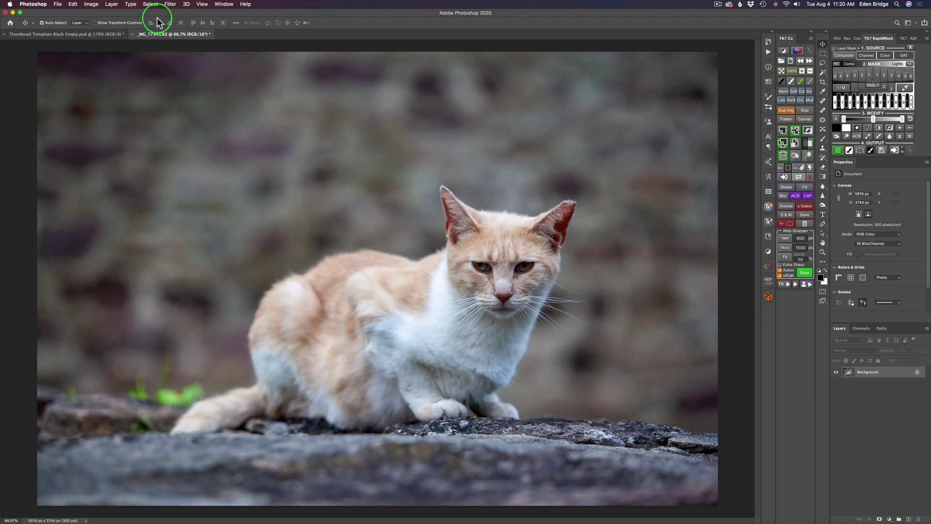
click(170, 5)
mouse_move(222, 209)
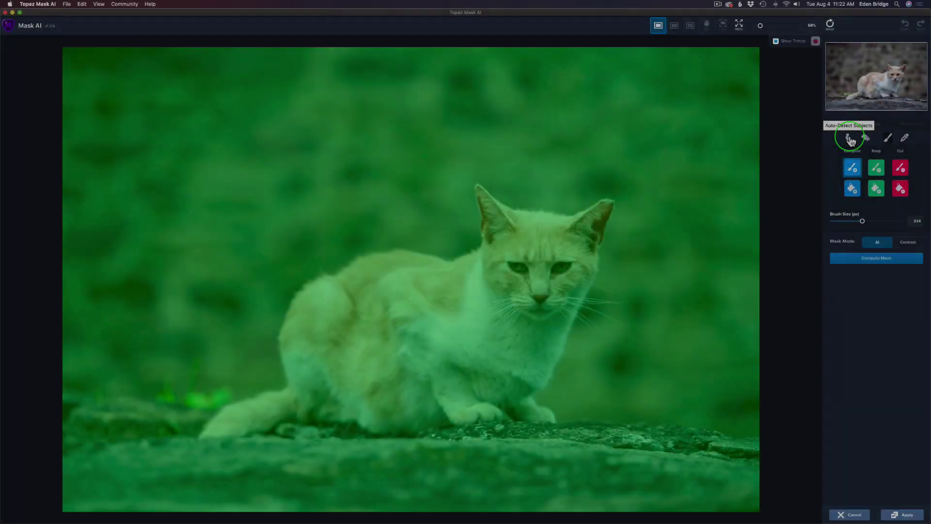
click(851, 140)
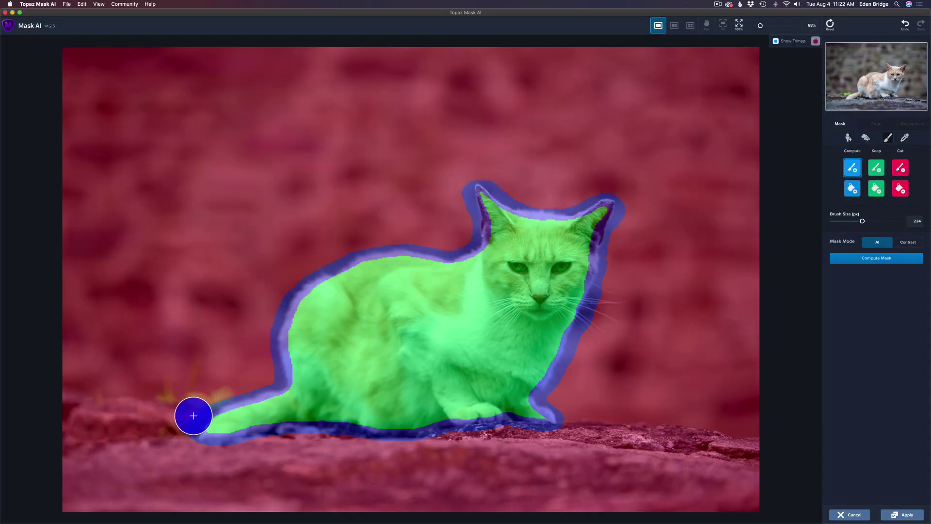
- Mark the rock edge as transition, keep the tail and whole rock, and recompute the mask
mouse_move(192, 416)
mouse_down()
mouse_move(81, 414)
mouse_move(136, 412)
mouse_up()
drag(562, 430, 777, 435)
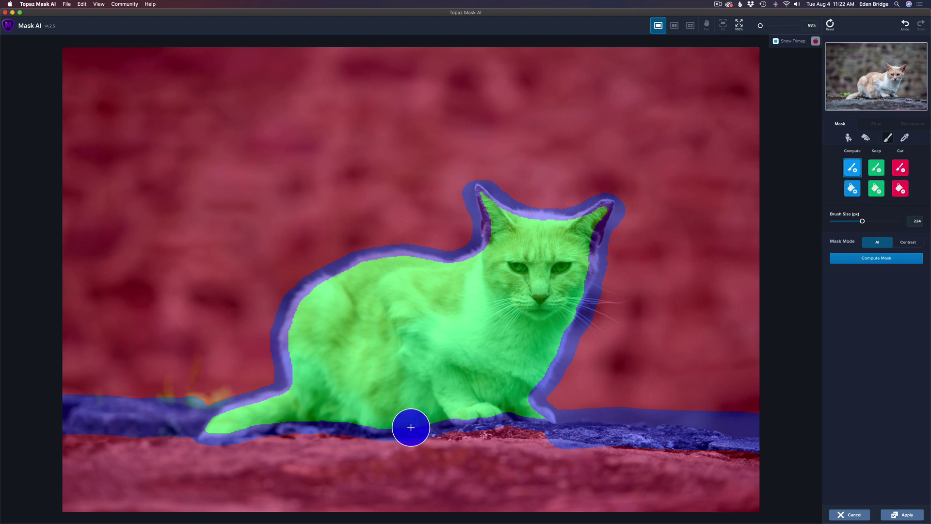
click(876, 167)
mouse_move(266, 438)
mouse_down()
mouse_move(227, 441)
mouse_move(295, 419)
mouse_move(368, 430)
mouse_move(463, 422)
mouse_move(552, 440)
mouse_move(598, 427)
mouse_up()
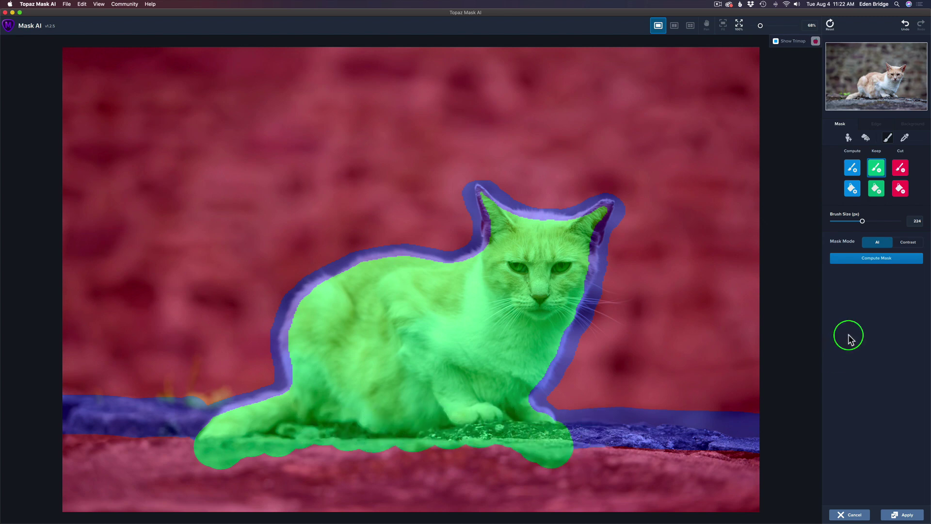
click(876, 188)
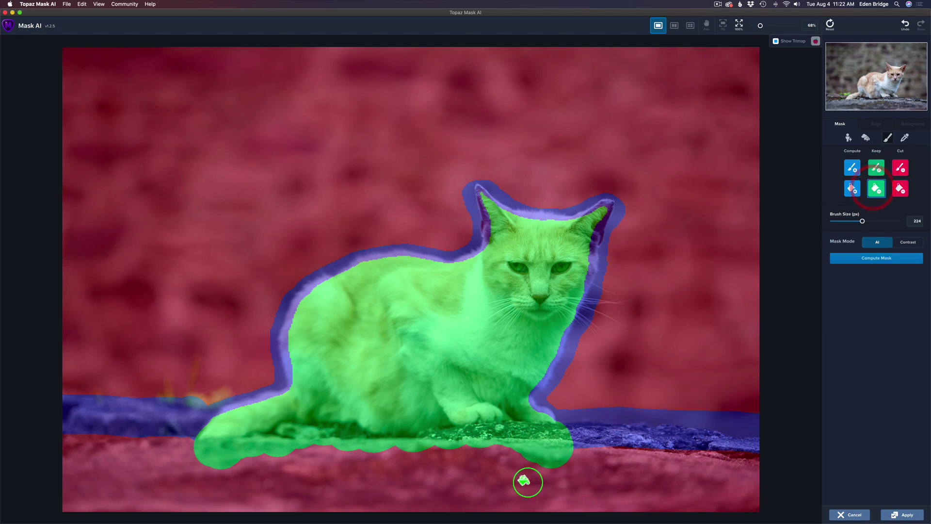
click(523, 482)
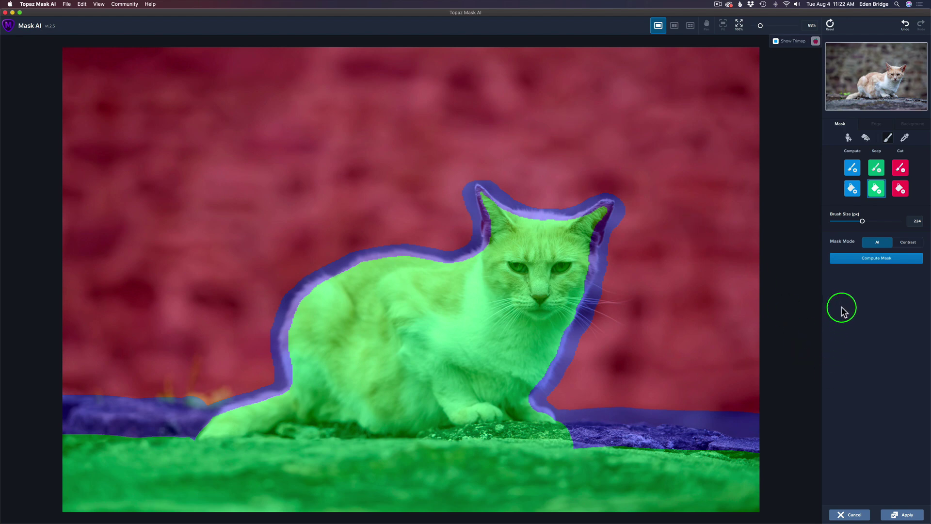
click(871, 258)
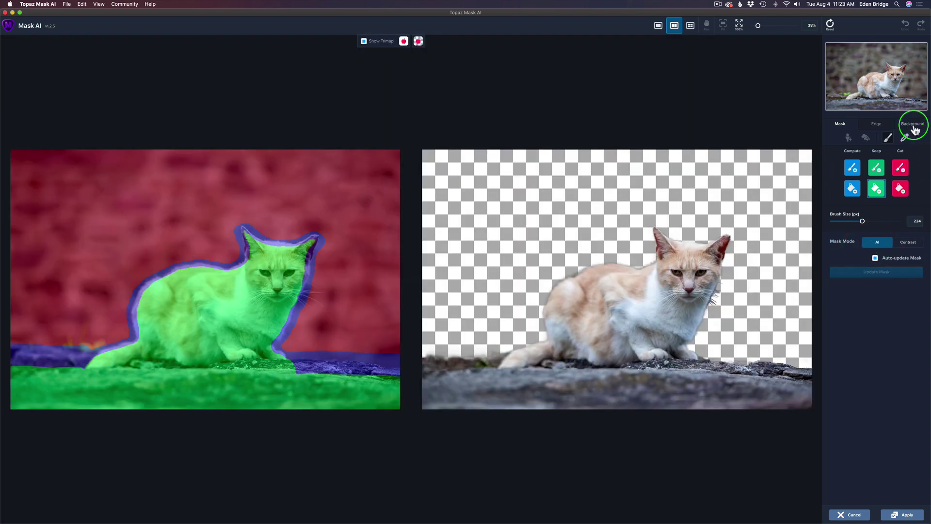
- Blur the background behind the cat at strength 40 and apply the result
click(913, 127)
click(865, 143)
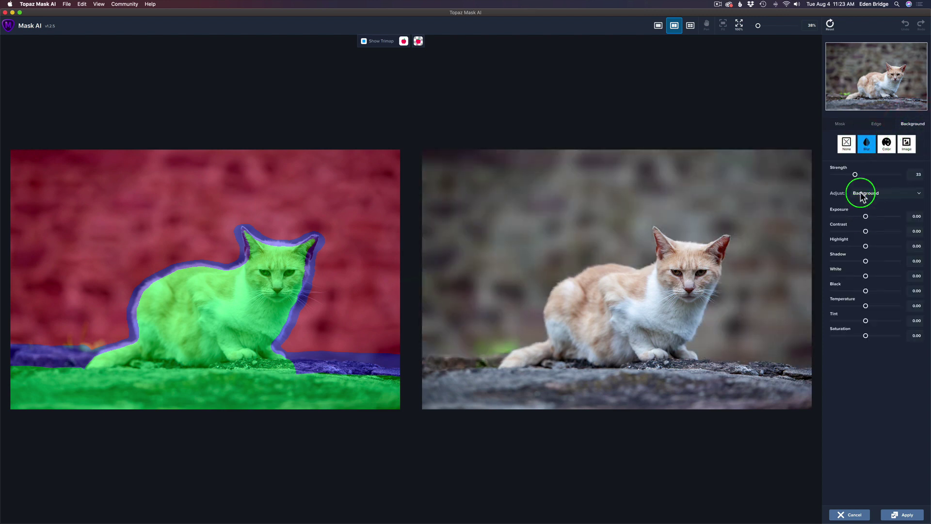
drag(856, 175, 860, 174)
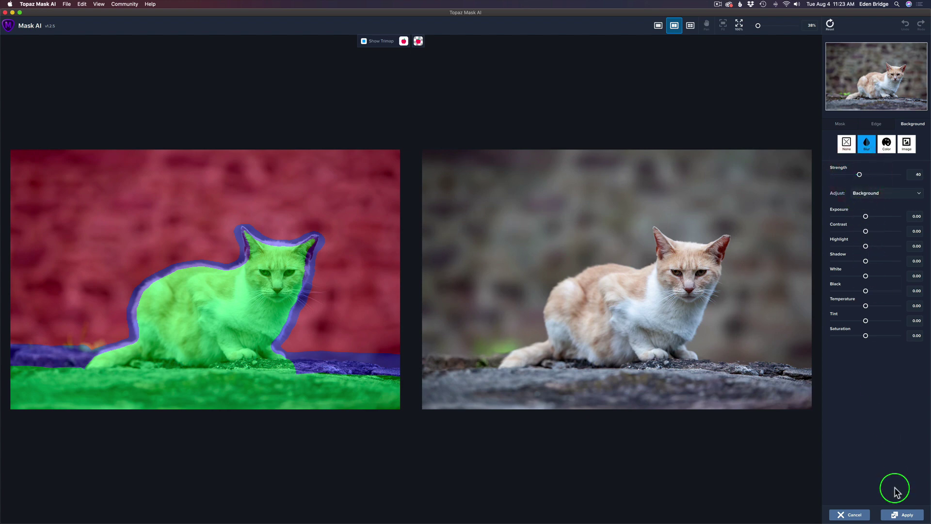
click(903, 516)
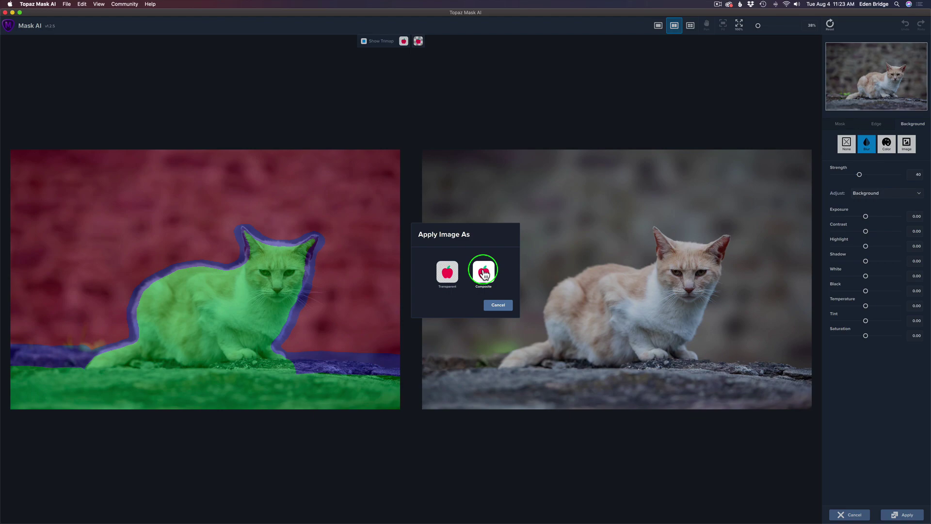
- Return the Topaz result as a Composite, compare it against Background, then select the layer mask
click(483, 273)
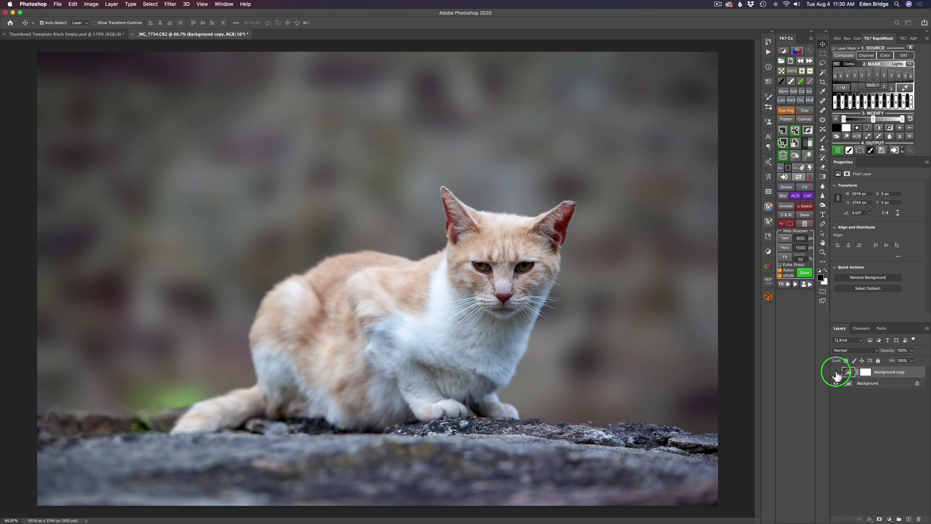
click(836, 372)
click(835, 372)
click(867, 376)
- Paint black on the layer mask over the rock at lower right with the Brush
click(866, 373)
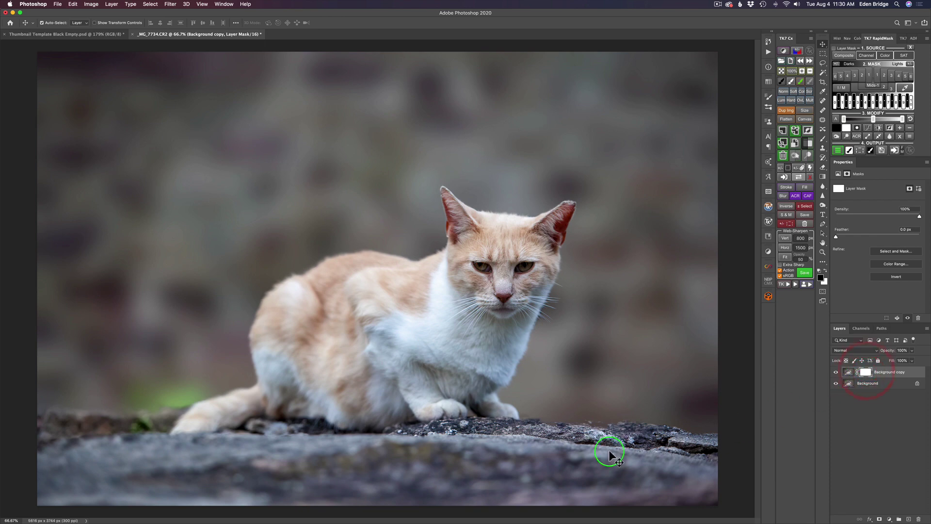
key(b)
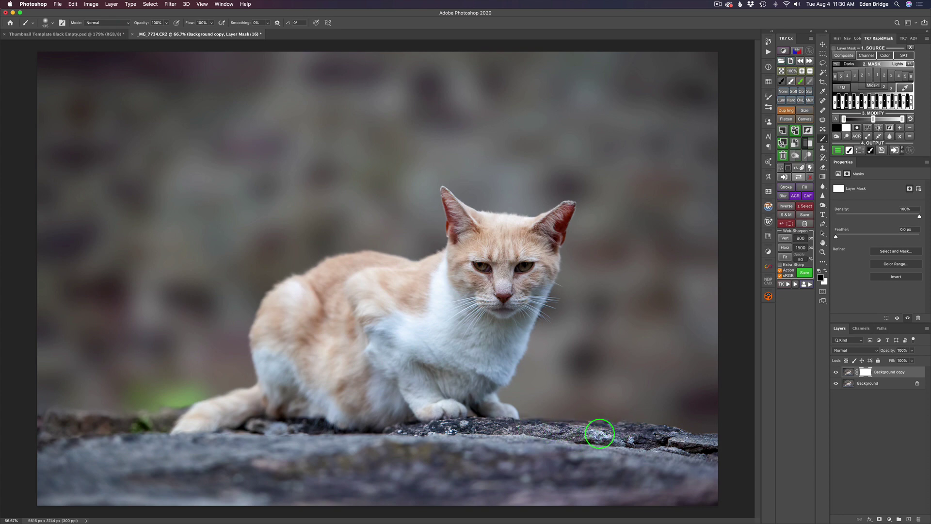
click(630, 432)
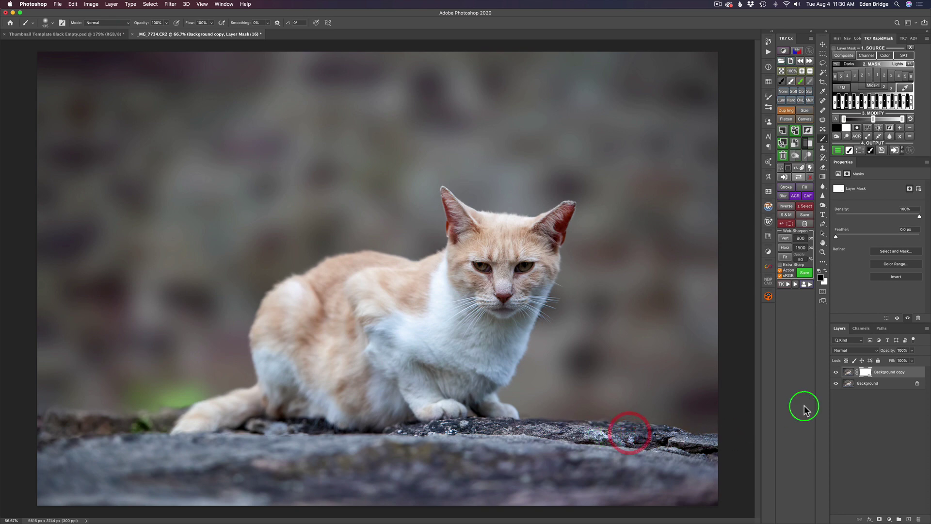